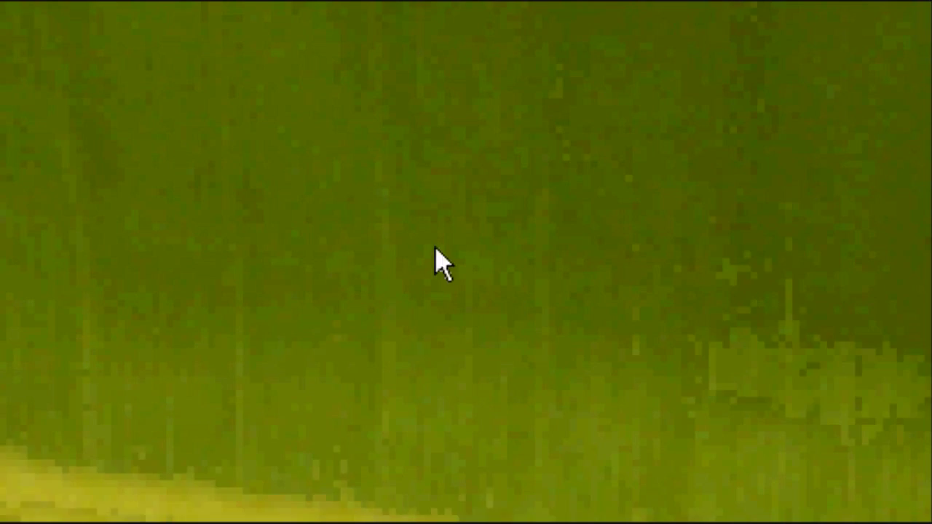
Step: Launch Photoshop CS3 Extended from its desktop icon
double_click(353, 154)
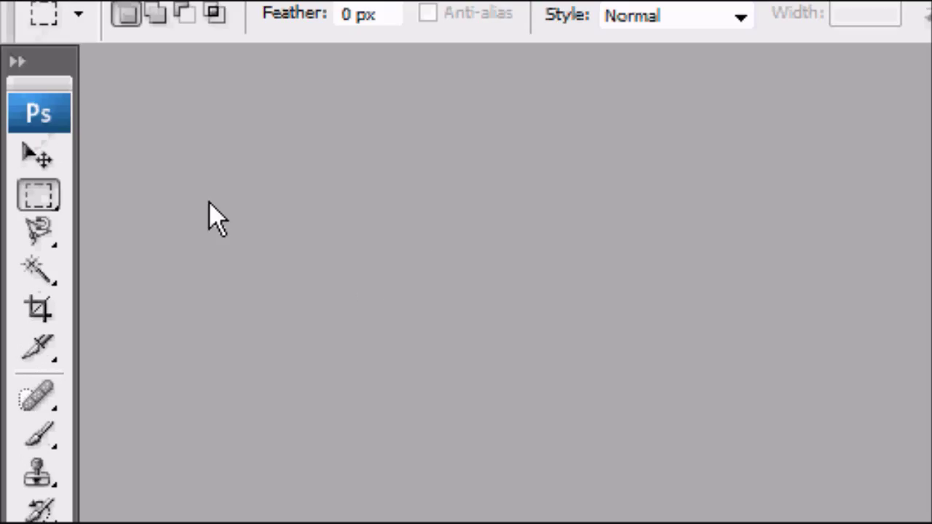
click(33, 61)
Step: Create a new transparent document 200 pixels wide and 50 pixels high
click(36, 94)
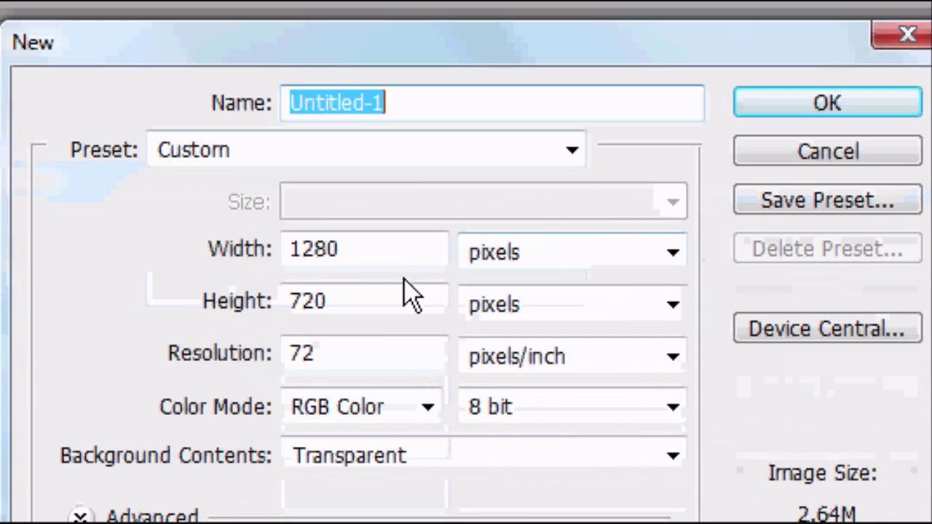
click(546, 391)
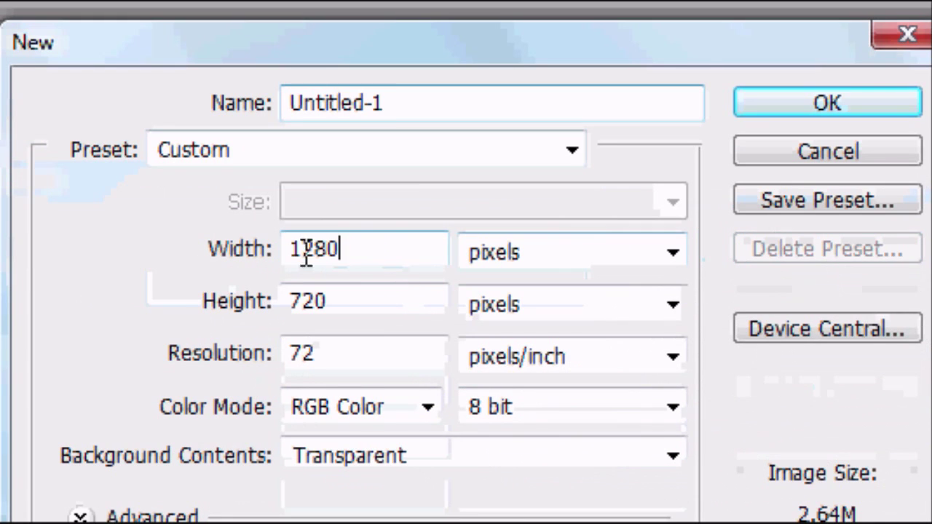
double_click(595, 391)
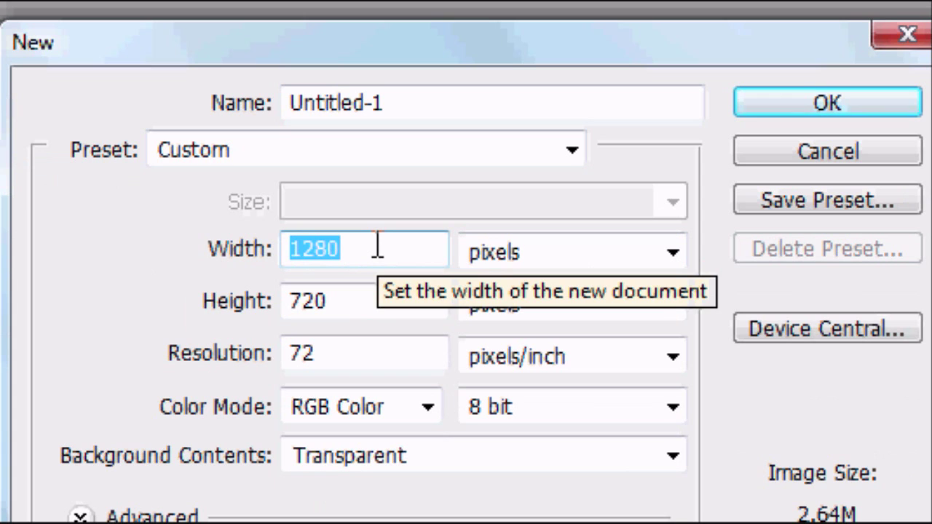
text(200)
key(Tab)
text(50)
key(Return)
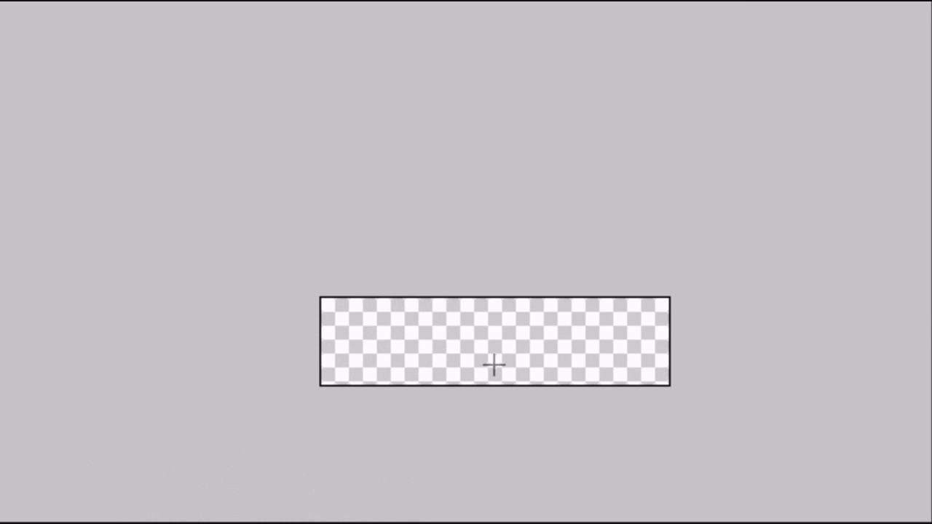
Step: Choose the Rounded Rectangle Tool from the shape tool flyout
click(34, 213)
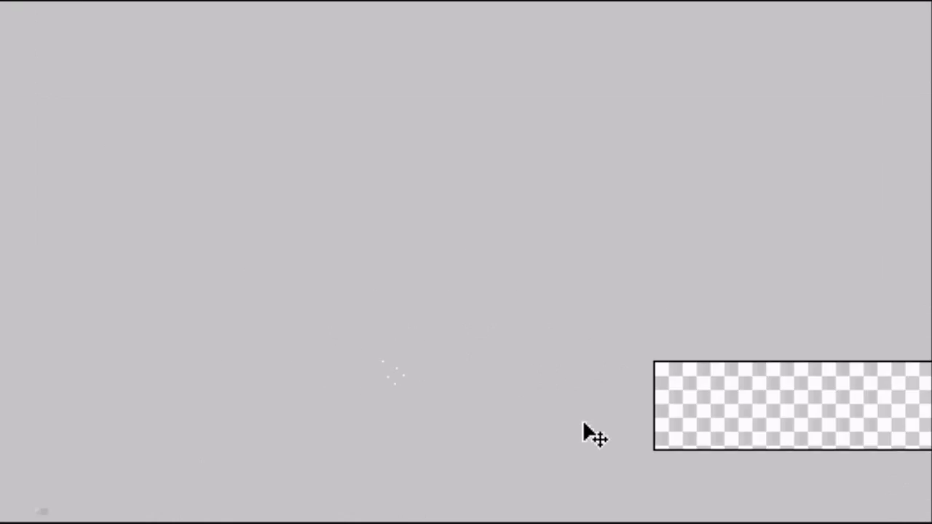
click(37, 336)
click(144, 217)
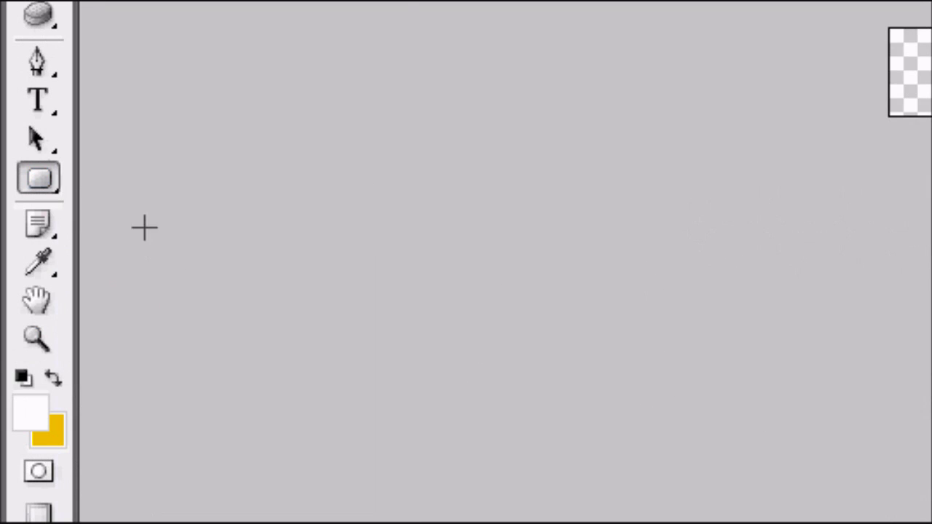
click(42, 176)
click(110, 177)
click(52, 179)
click(177, 217)
click(36, 190)
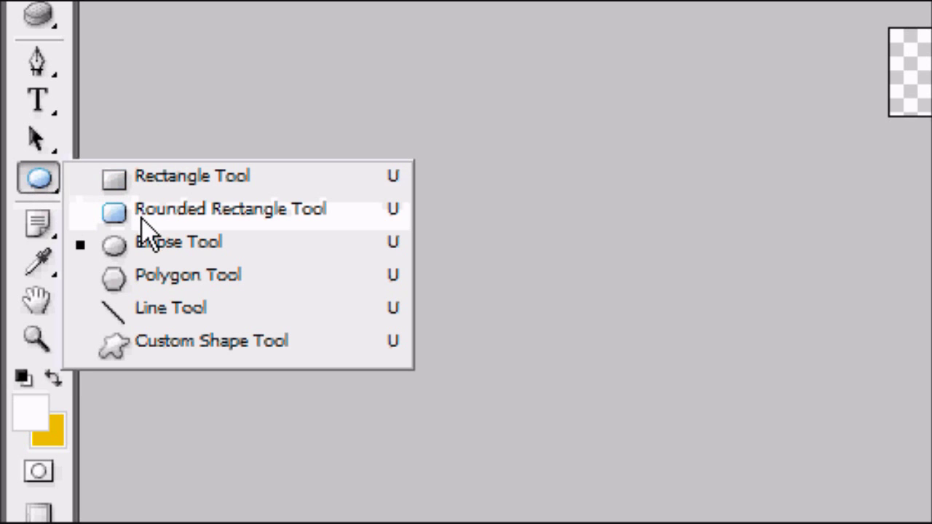
click(195, 212)
click(39, 179)
click(158, 208)
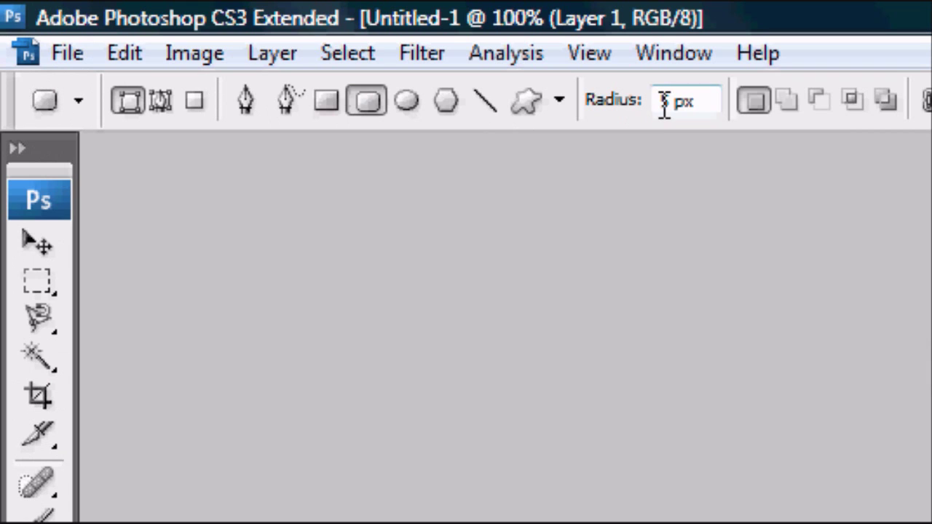
Step: Edit the corner radius value in the options bar, entering 10
click(624, 115)
text(10)
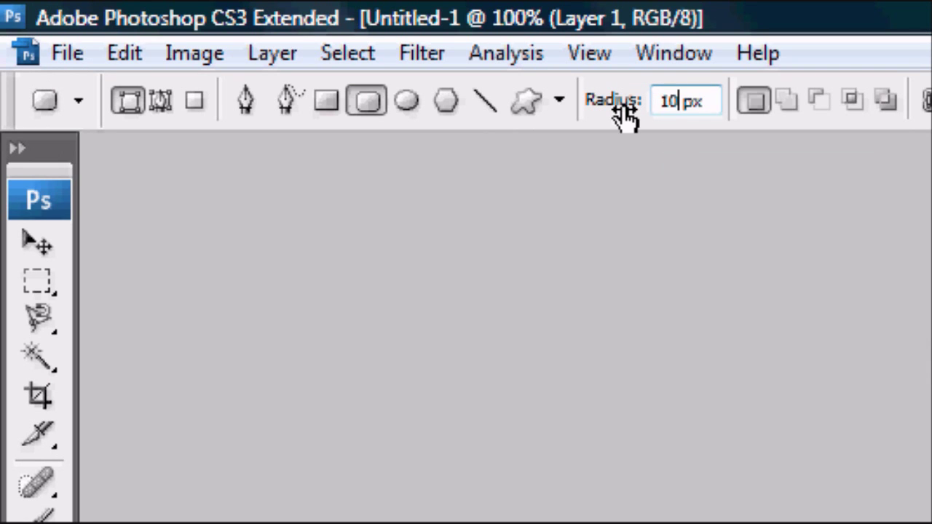
key(BackSpace)
key(BackSpace)
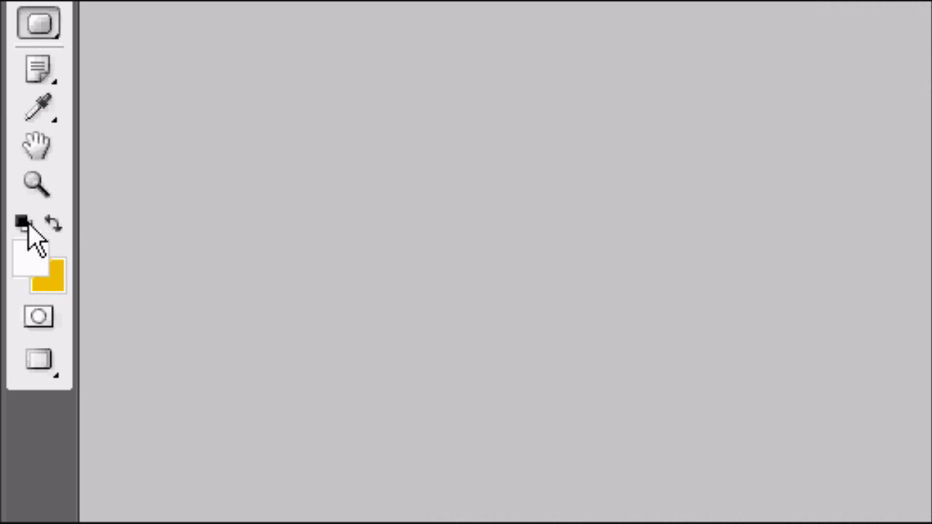
Step: Reset to default colours and draw a black rounded rectangle filling the canvas
click(27, 226)
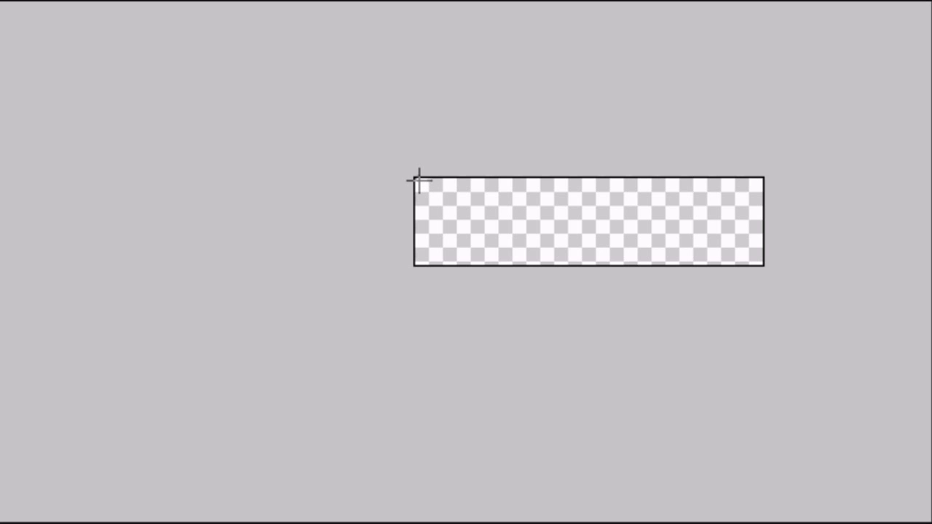
drag(480, 210, 754, 253)
drag(520, 253, 520, 264)
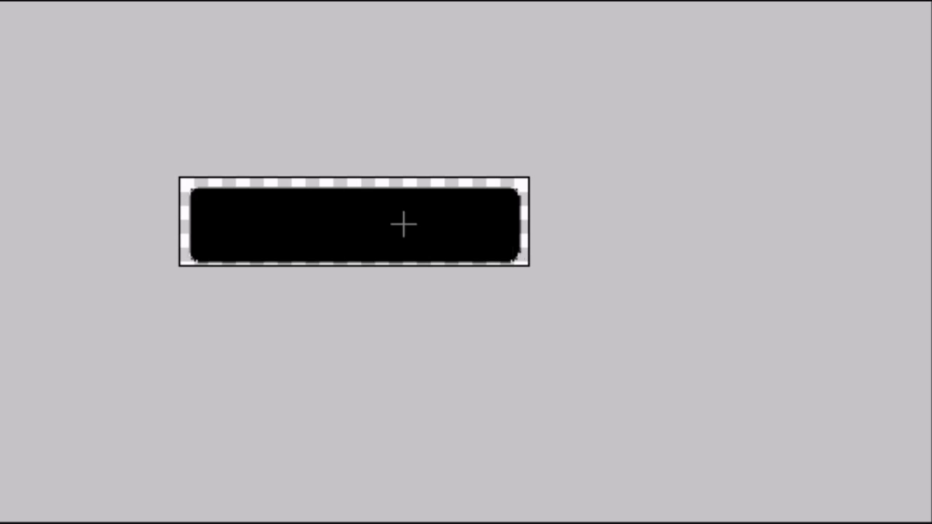
Step: Rasterize the Shape 1 layer, then drag its contents with the Move tool
click(36, 114)
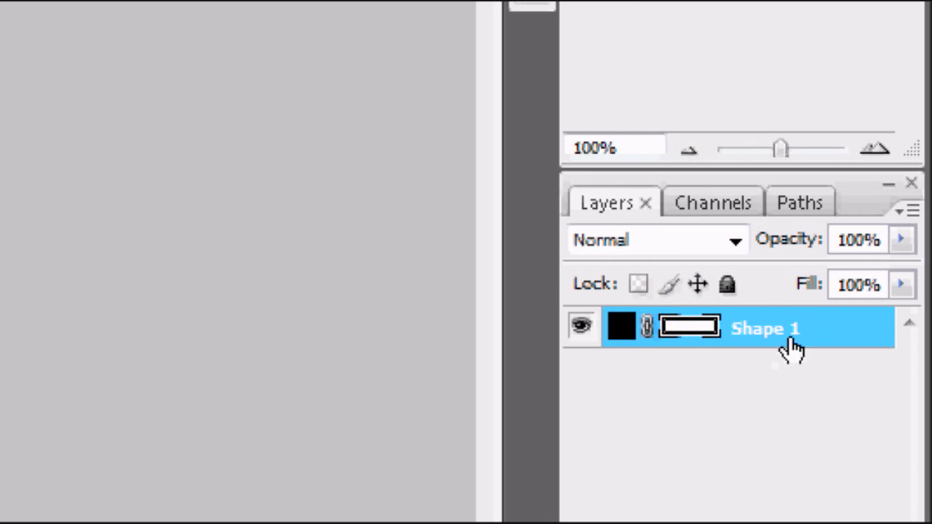
right_click(810, 339)
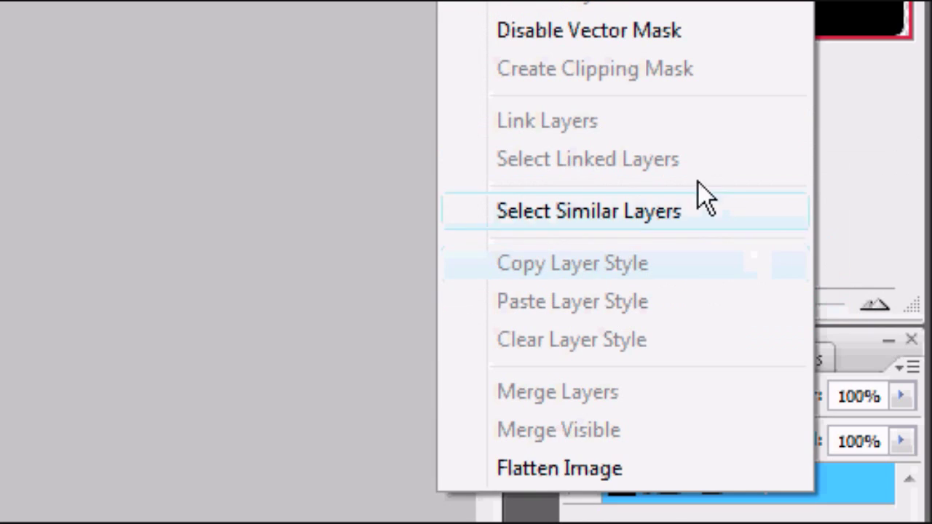
click(565, 306)
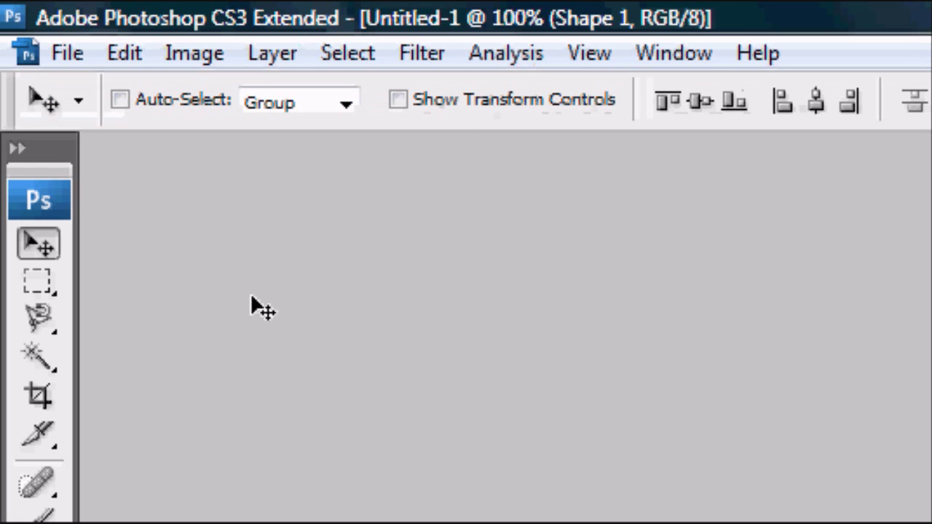
click(0, 288)
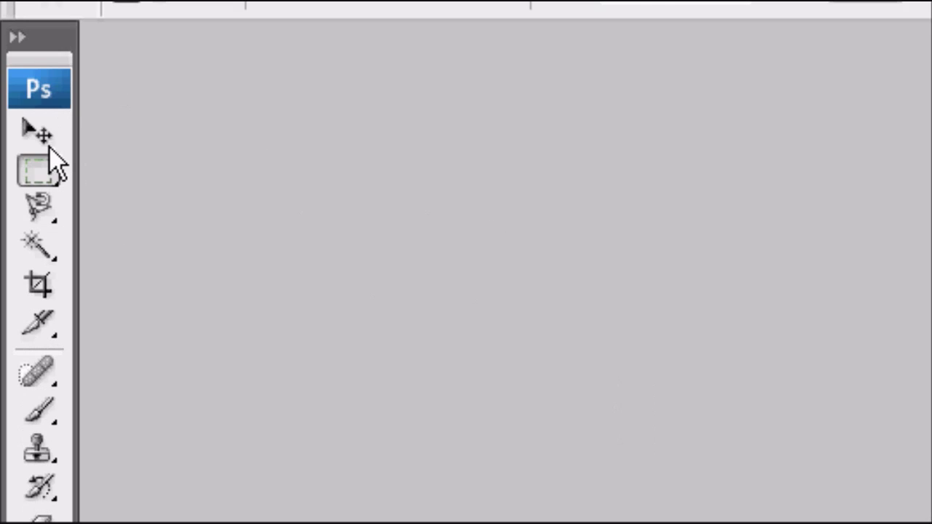
click(37, 131)
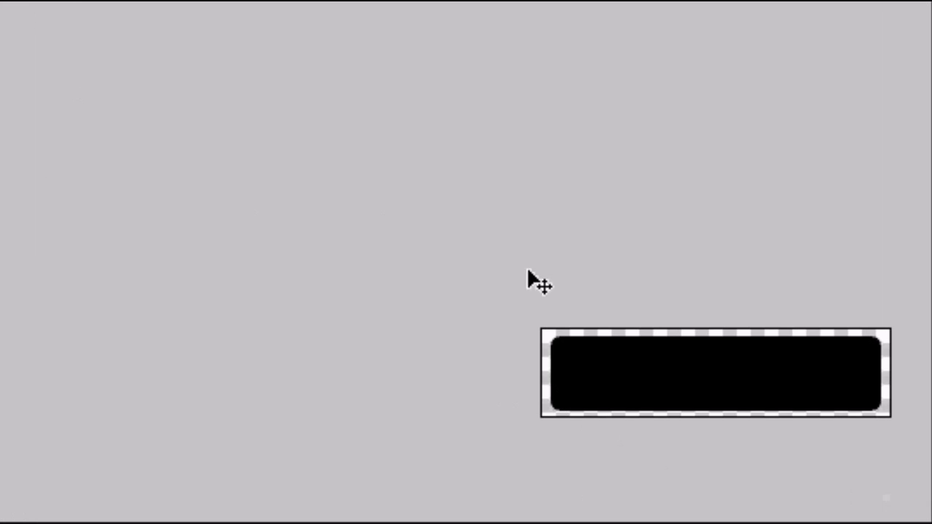
drag(826, 382, 478, 251)
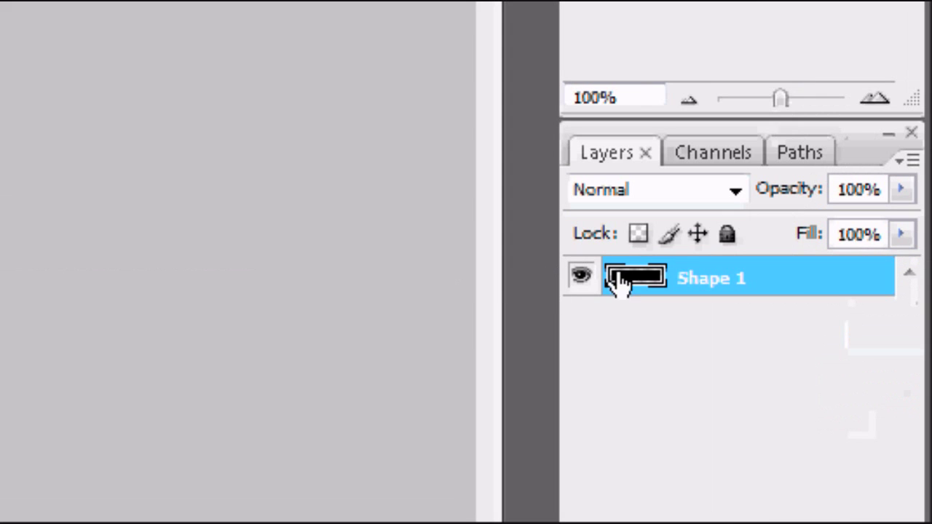
Step: Enable Bevel and Emboss on Shape 1 with a Soften value of 8
double_click(830, 290)
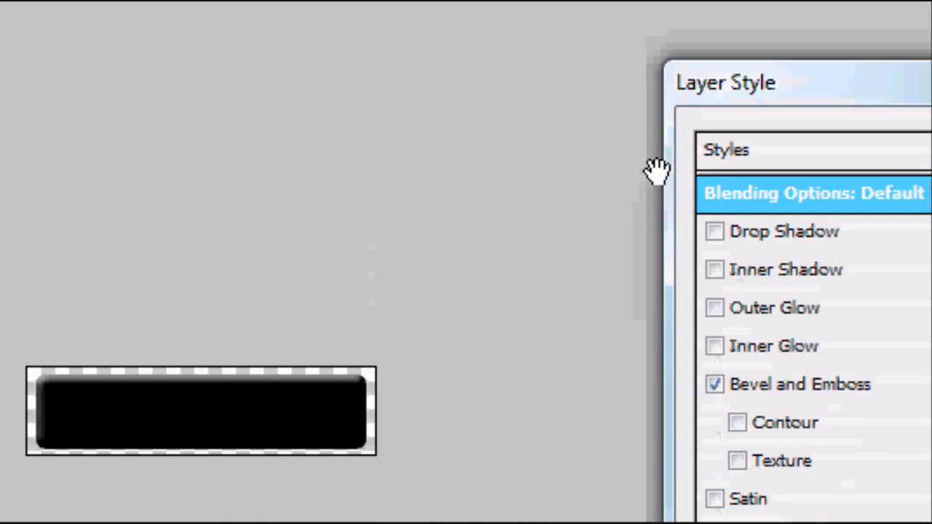
drag(689, 91, 455, 183)
click(553, 319)
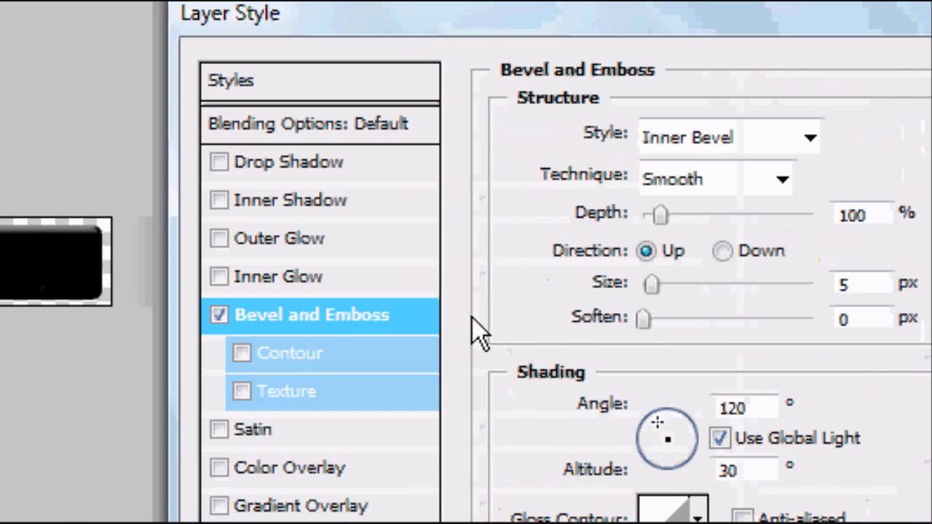
click(931, 320)
text(8)
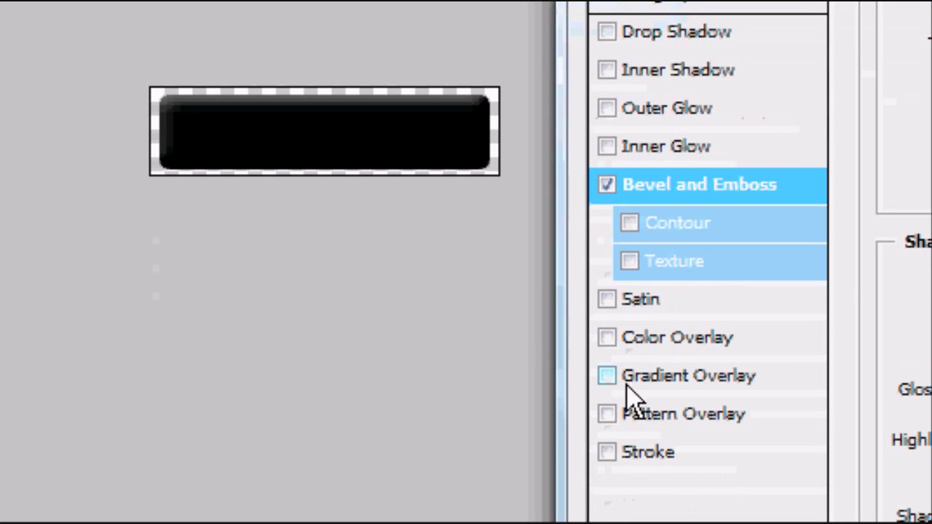
Step: Turn on Gradient Overlay and apply the Silver Sleek gradient preset
click(865, 506)
click(928, 517)
click(678, 217)
click(335, 271)
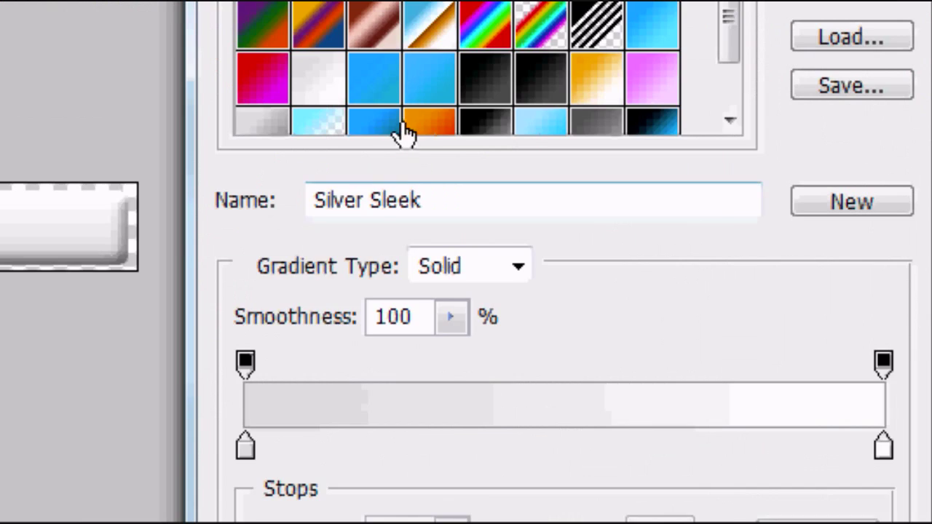
Step: After trying blue presets, pick the GREY BLACK gradient and confirm it
click(401, 135)
click(610, 227)
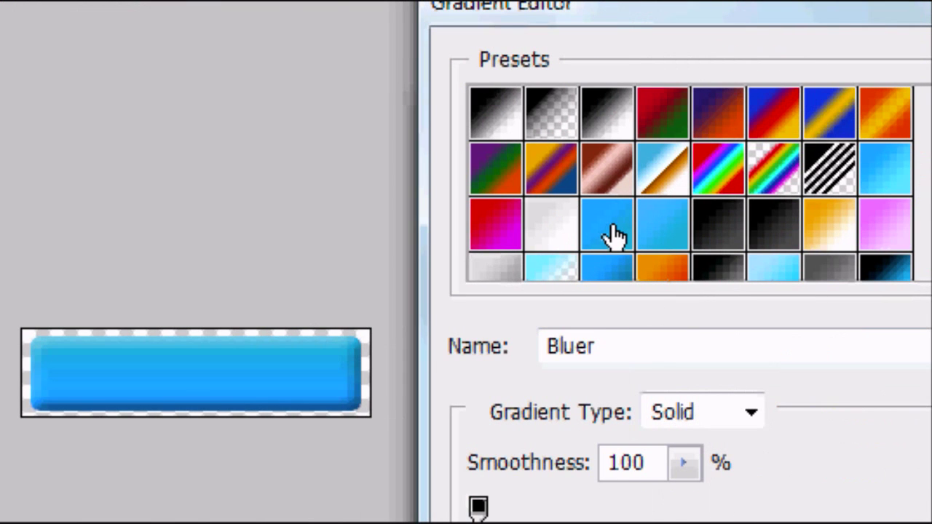
click(595, 271)
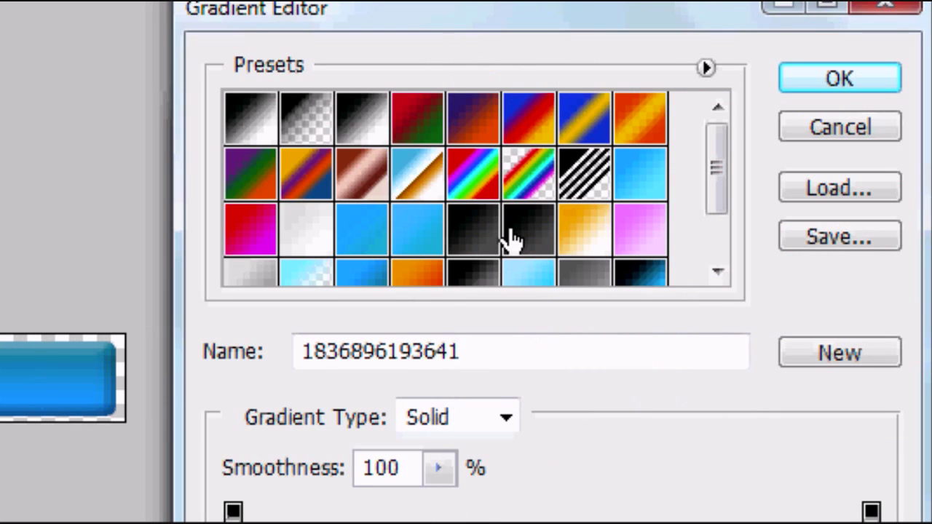
click(719, 110)
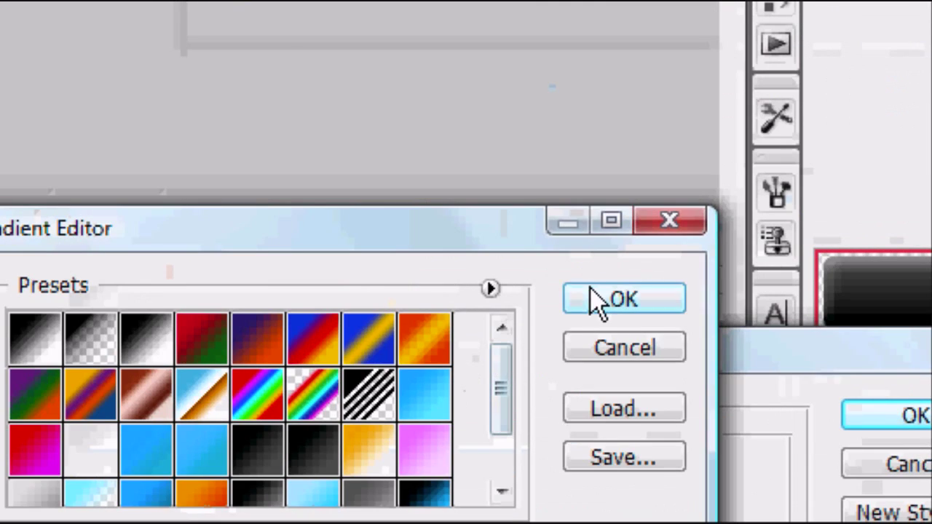
click(599, 300)
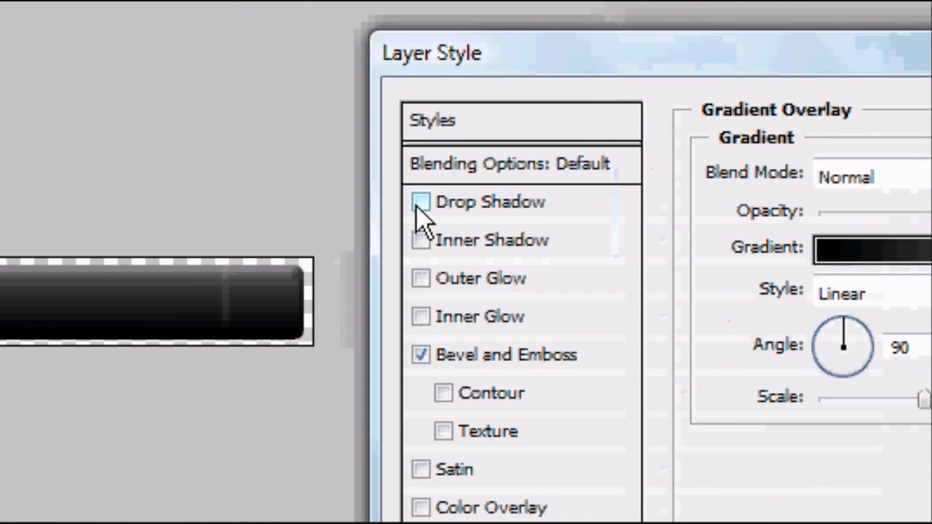
Step: Add a drop shadow with opacity raised to 100 and distance 0
click(421, 202)
click(510, 204)
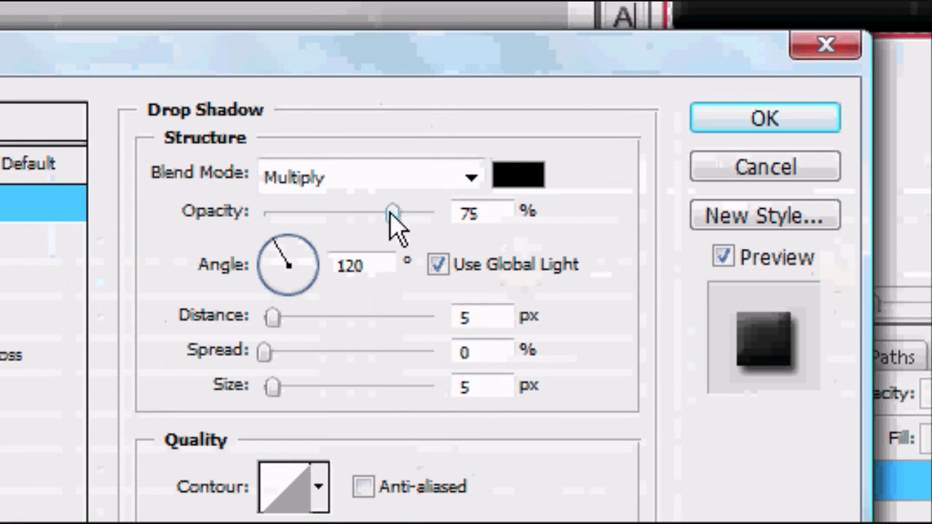
drag(393, 212, 495, 219)
double_click(477, 317)
text(0)
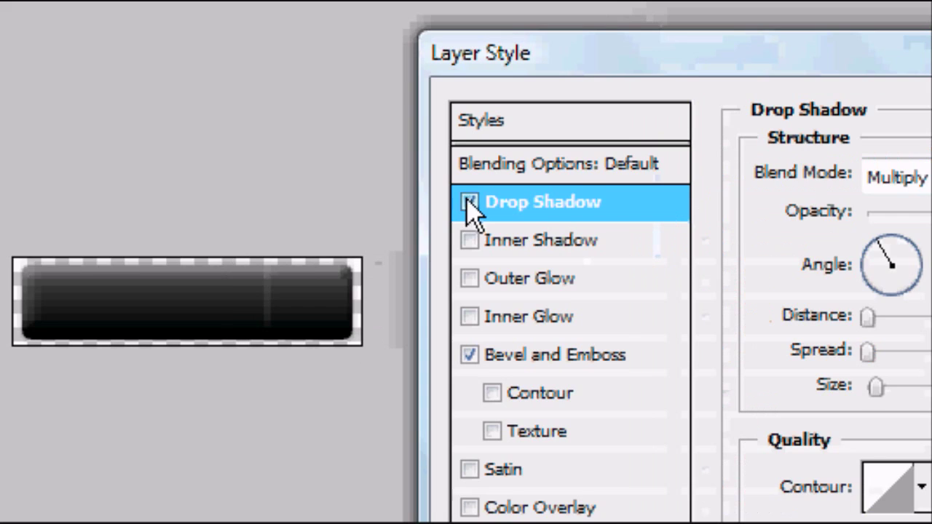
click(702, 203)
click(703, 202)
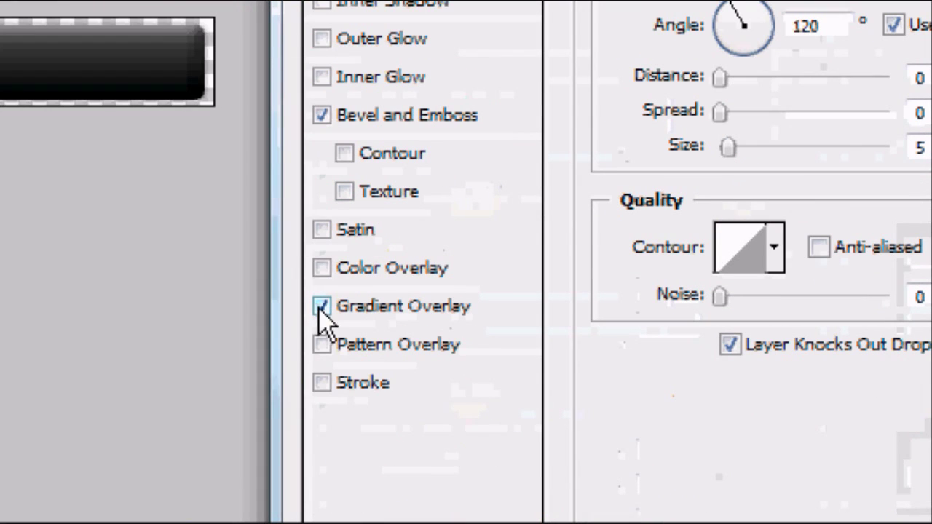
Step: Add a stroke outline to the button and apply the layer styles
click(323, 268)
click(324, 268)
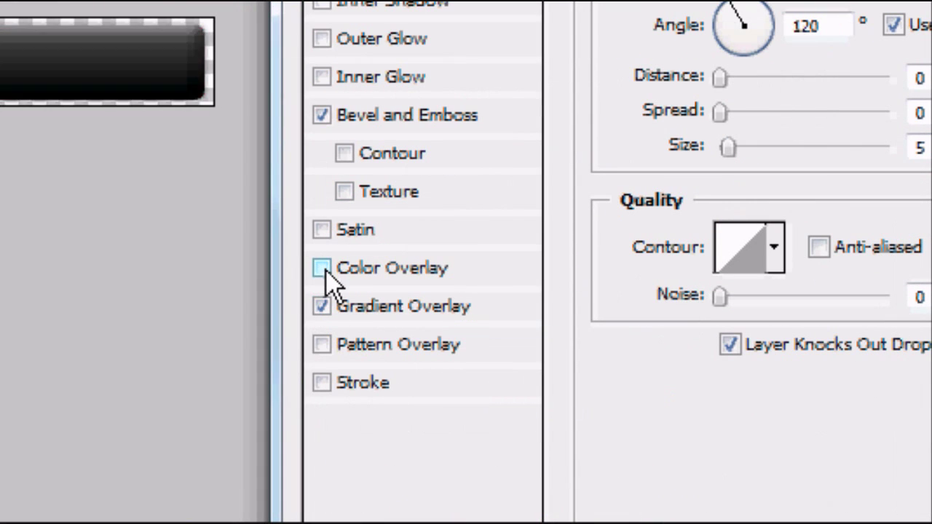
click(322, 382)
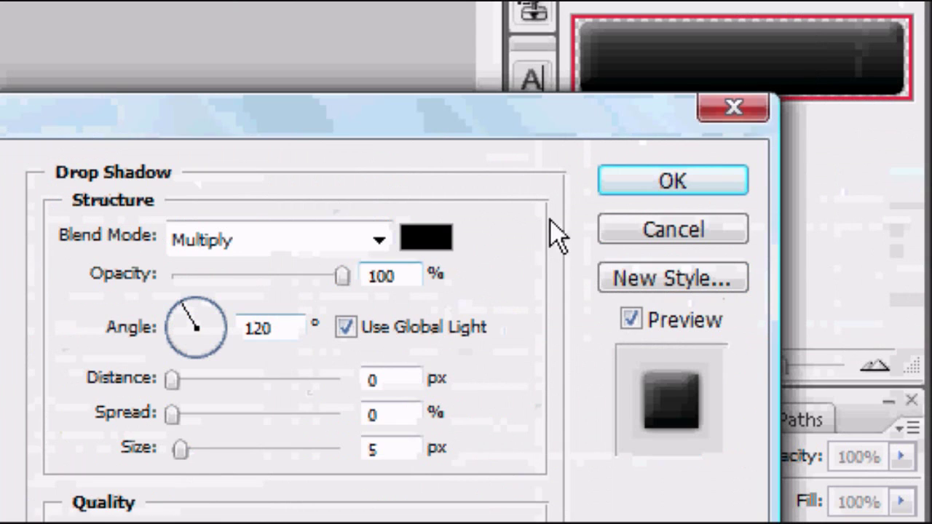
click(622, 190)
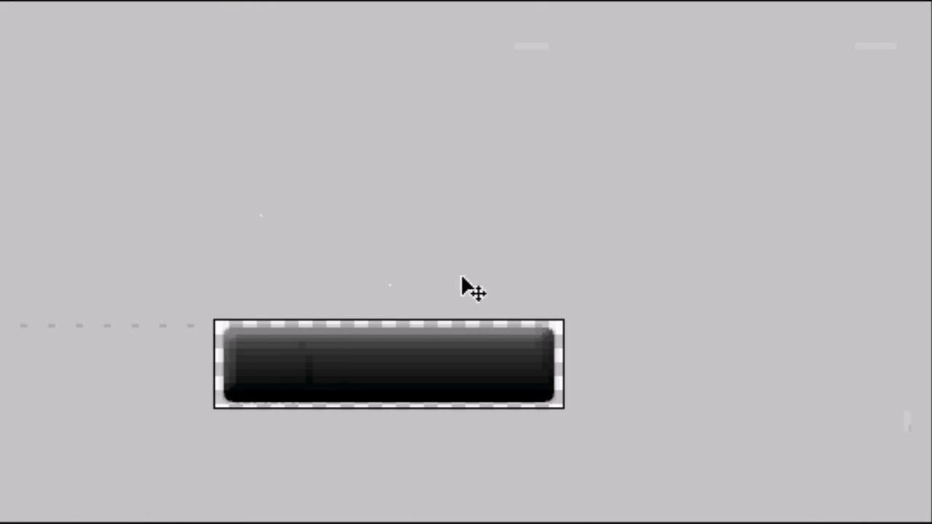
Step: Set up the Type tool with the DaisyWheel font at 24 pt
click(36, 264)
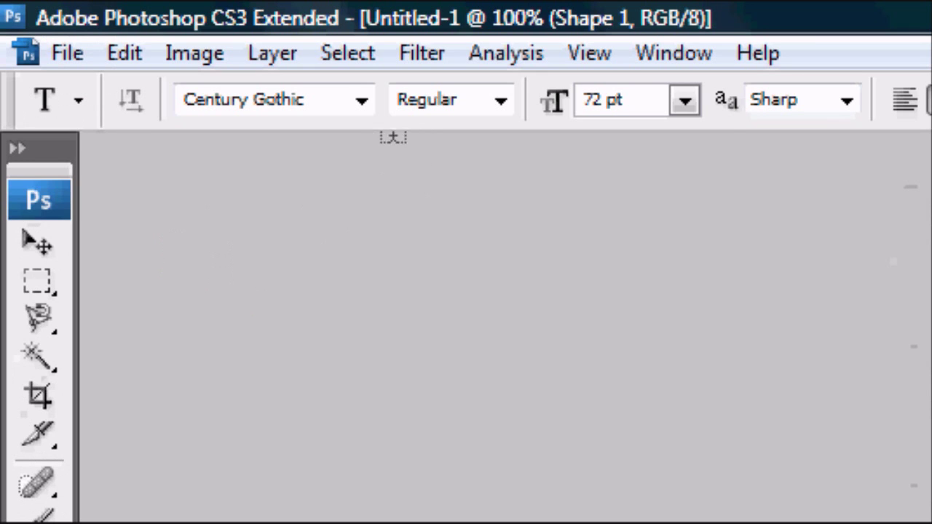
click(361, 100)
scroll(500, 233, up, 10)
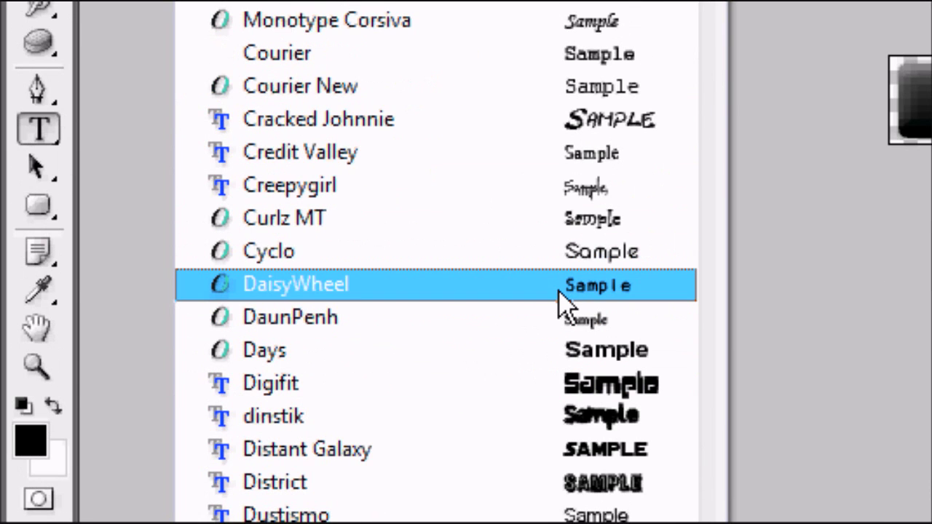
click(561, 299)
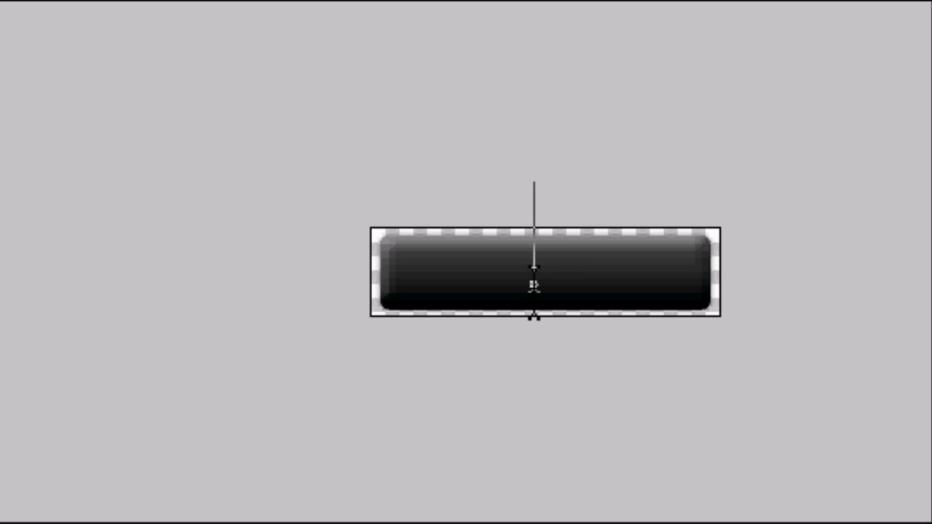
click(402, 98)
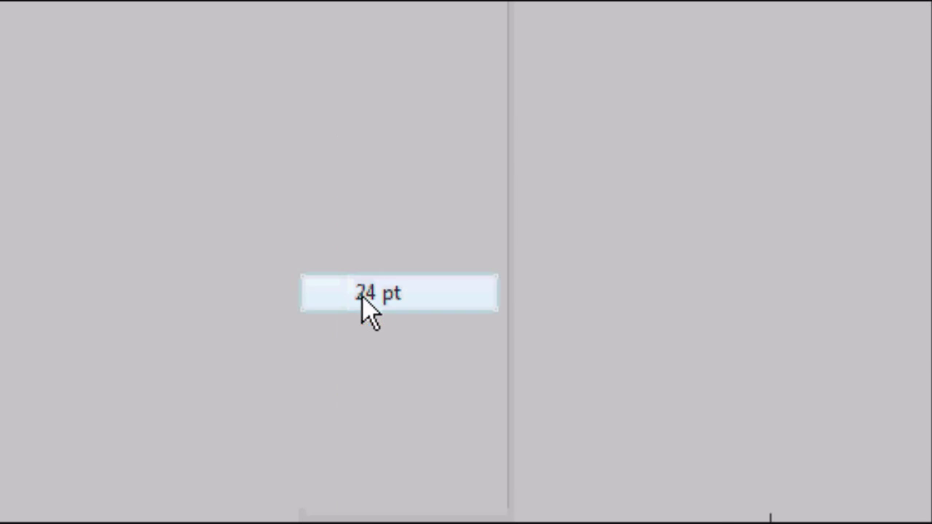
click(362, 295)
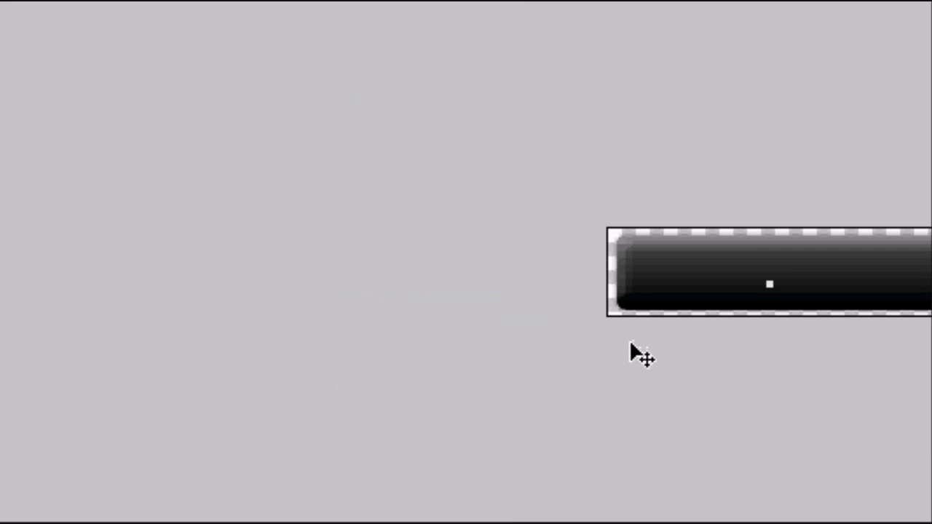
Step: Type 'My Button' on the button and adjust the label's font size
text(My)
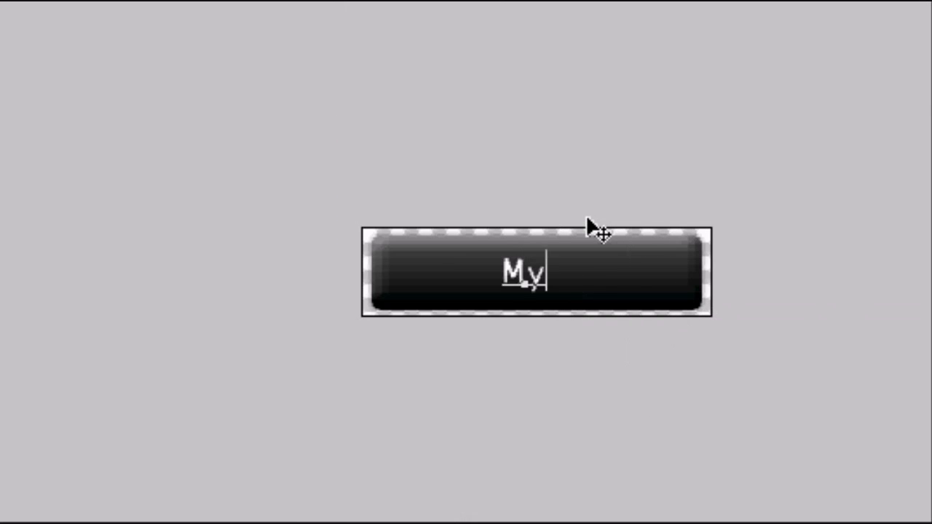
text( Button)
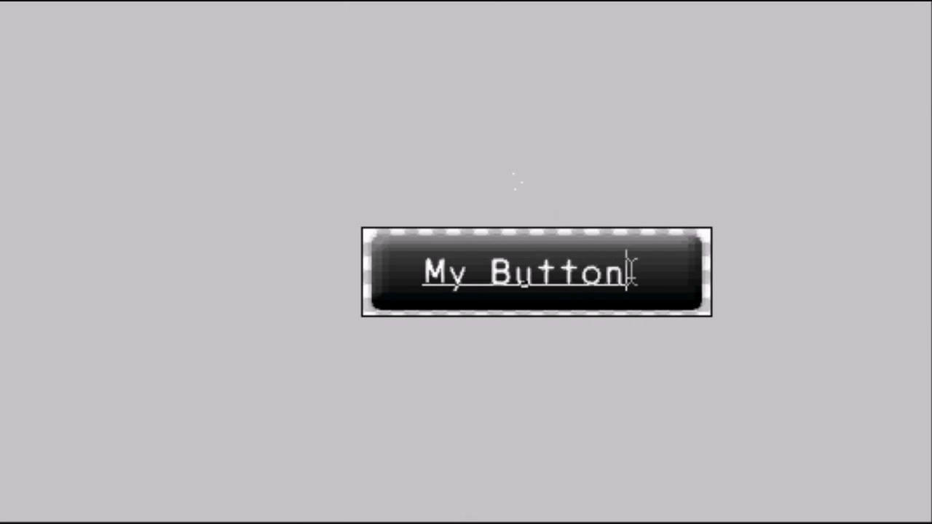
drag(631, 271, 362, 280)
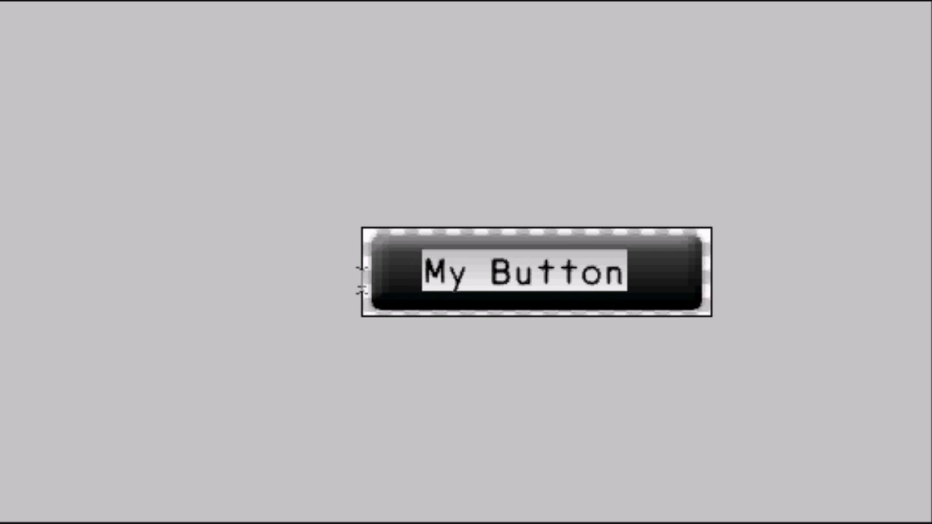
drag(323, 98, 305, 102)
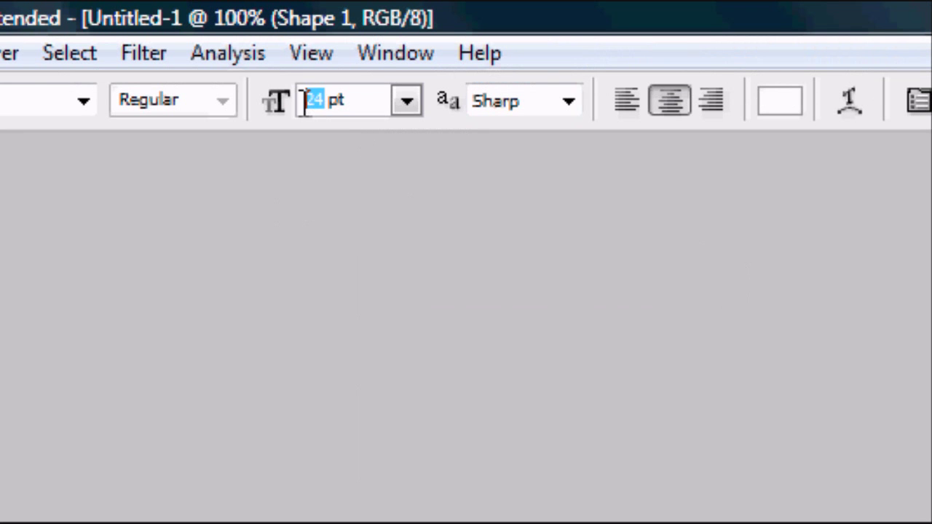
key(Return)
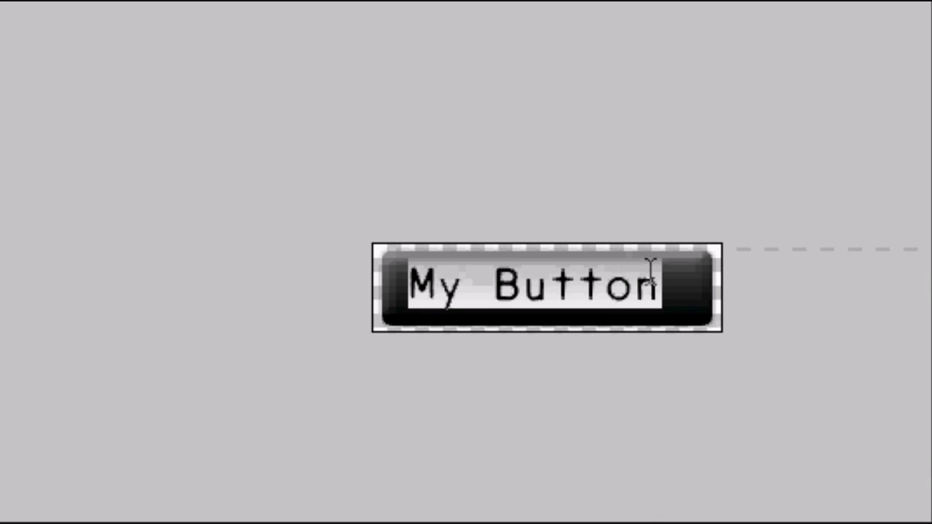
mouse_move(655, 277)
mouse_down()
mouse_move(674, 277)
mouse_move(445, 277)
mouse_move(658, 292)
mouse_up()
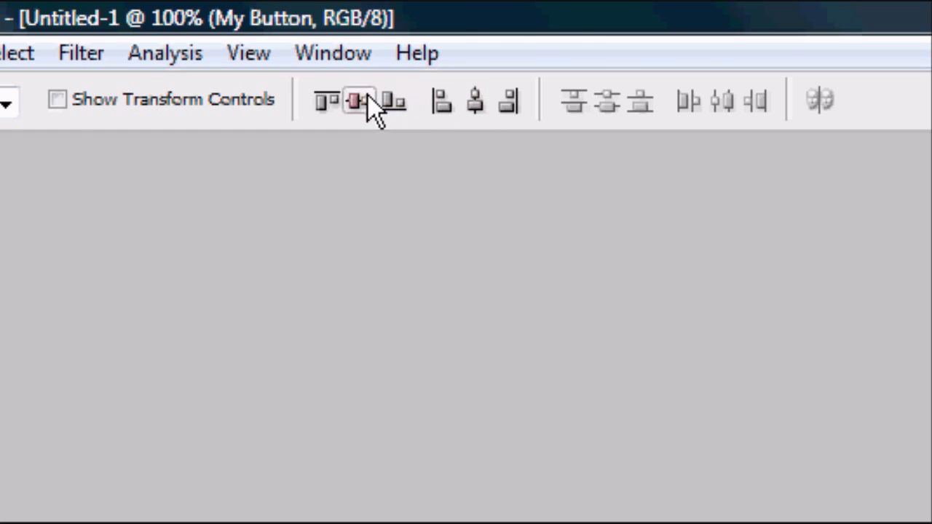
Step: Add an Outer Glow at 50% opacity to the My Button text layer
click(38, 283)
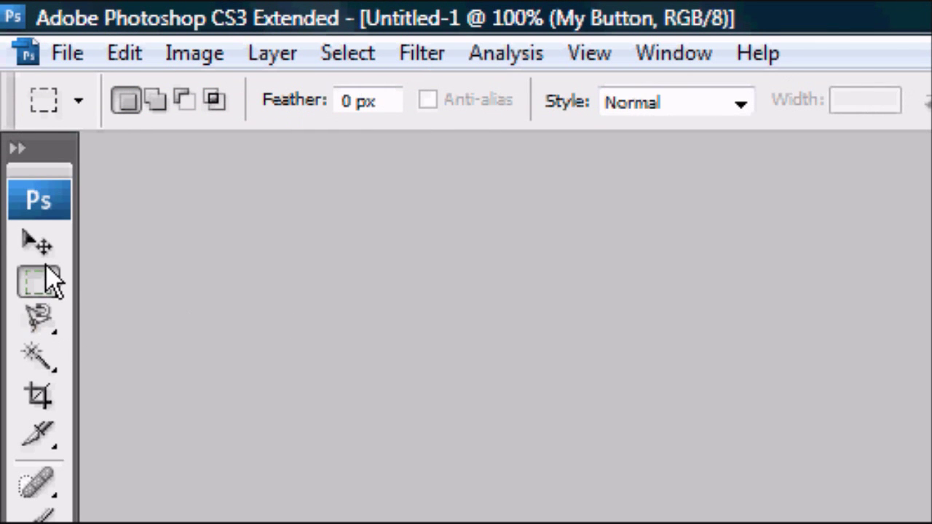
click(40, 245)
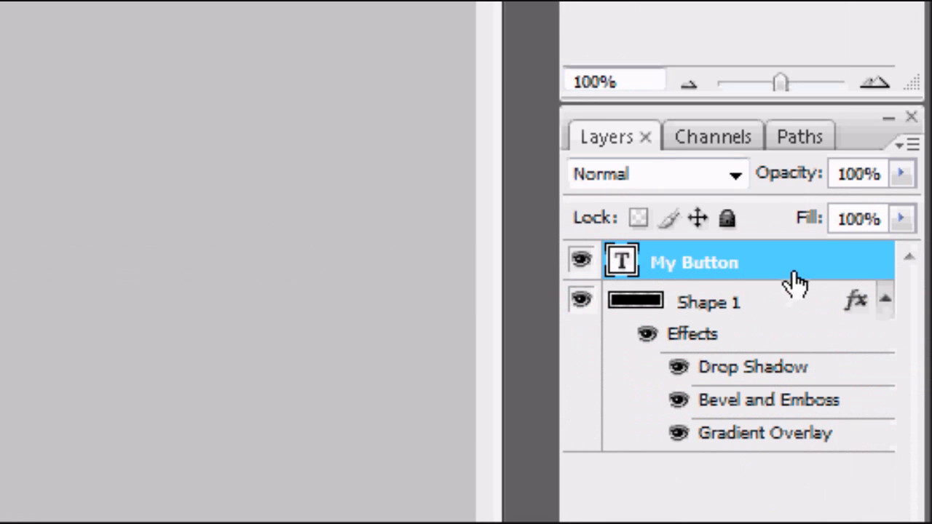
double_click(803, 280)
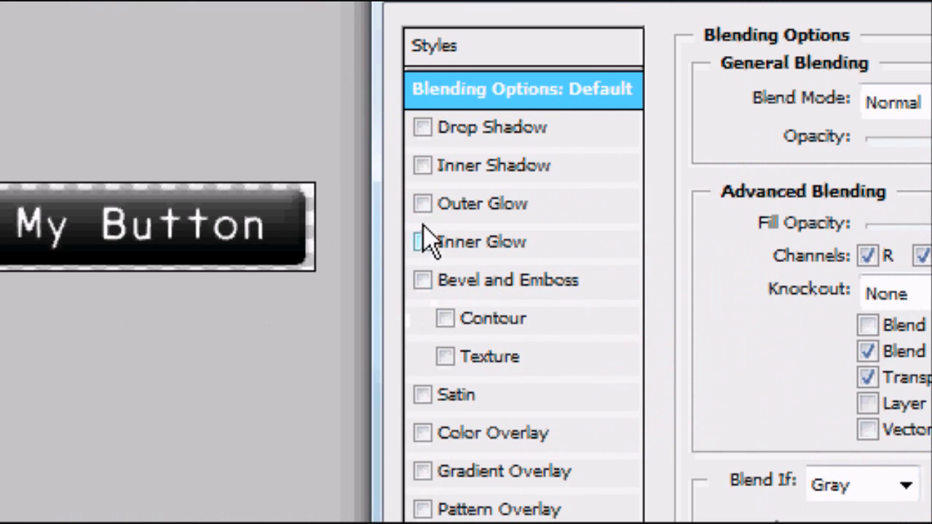
click(423, 206)
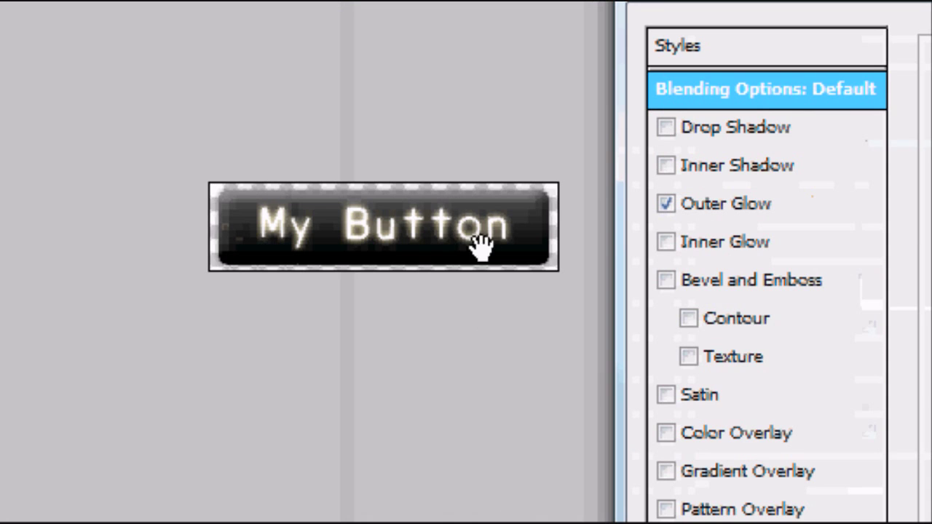
click(495, 204)
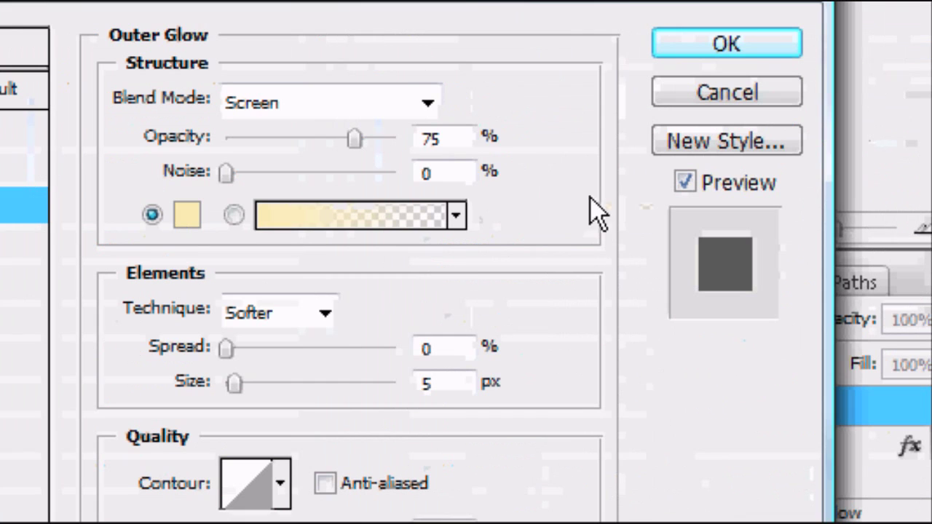
double_click(437, 138)
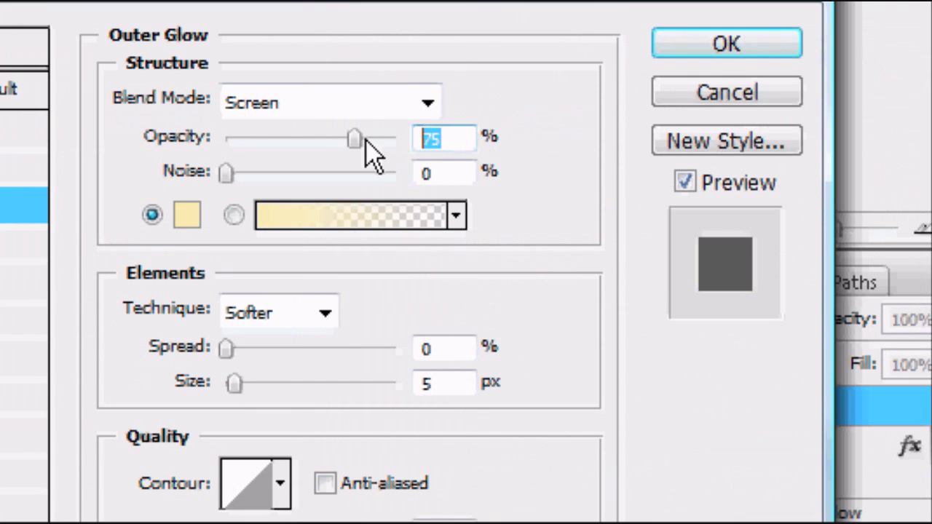
text(50)
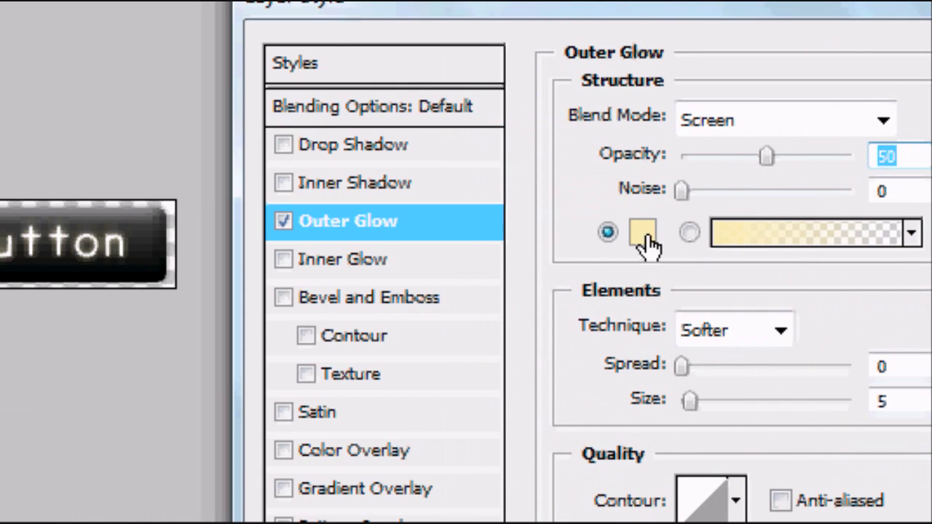
Step: Set the glow colour to white, apply the style, and nudge the label left
click(883, 364)
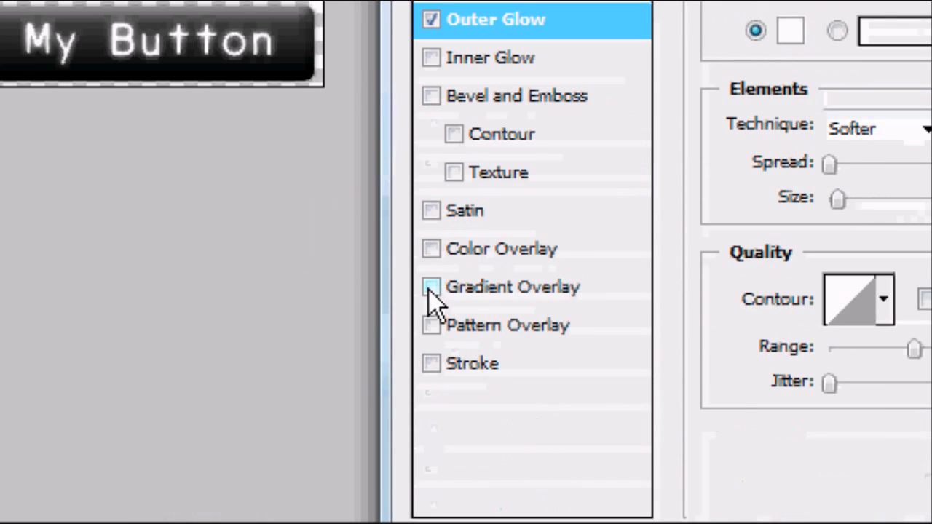
click(431, 287)
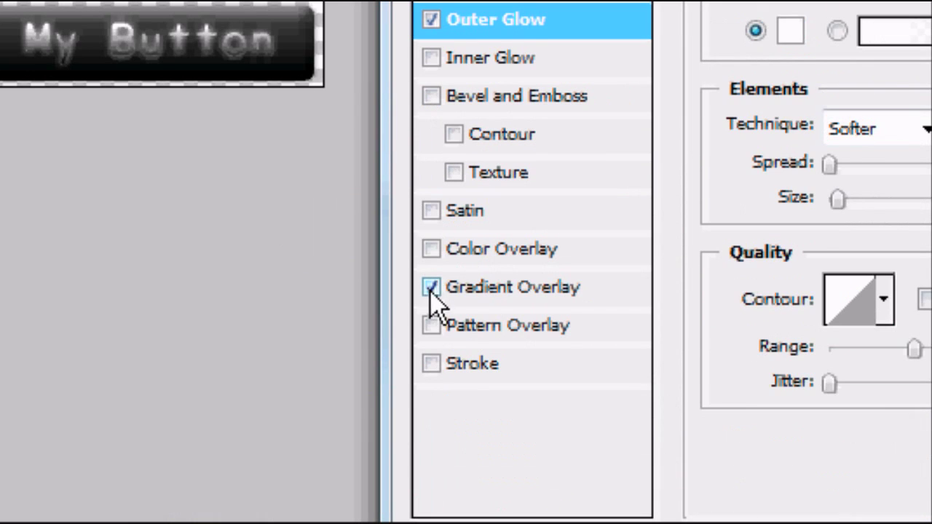
click(480, 295)
click(433, 292)
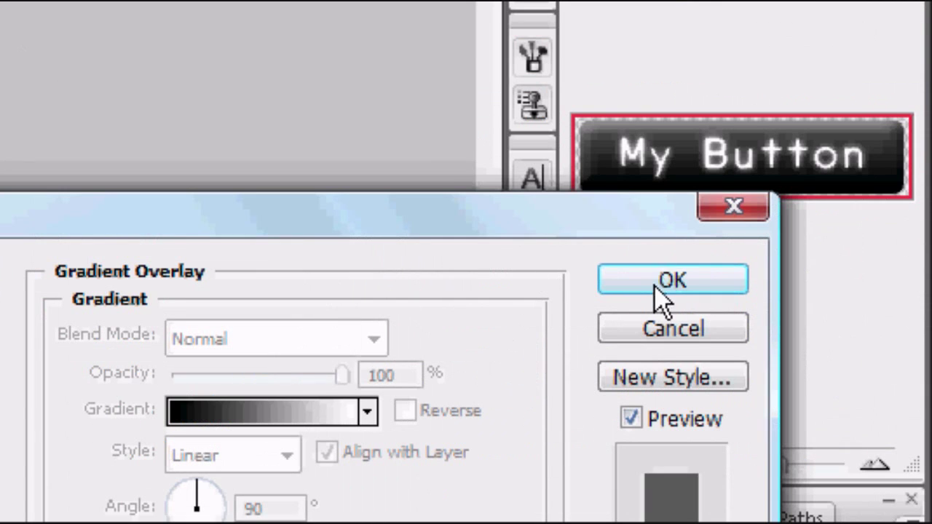
click(656, 284)
drag(320, 341, 446, 333)
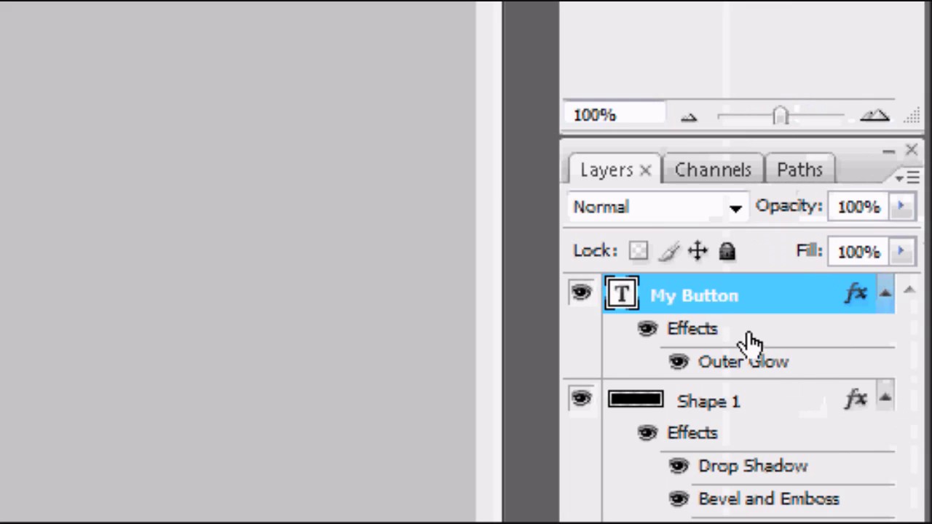
Step: Add a new layer and draw an elliptical selection across the button's top half
click(826, 440)
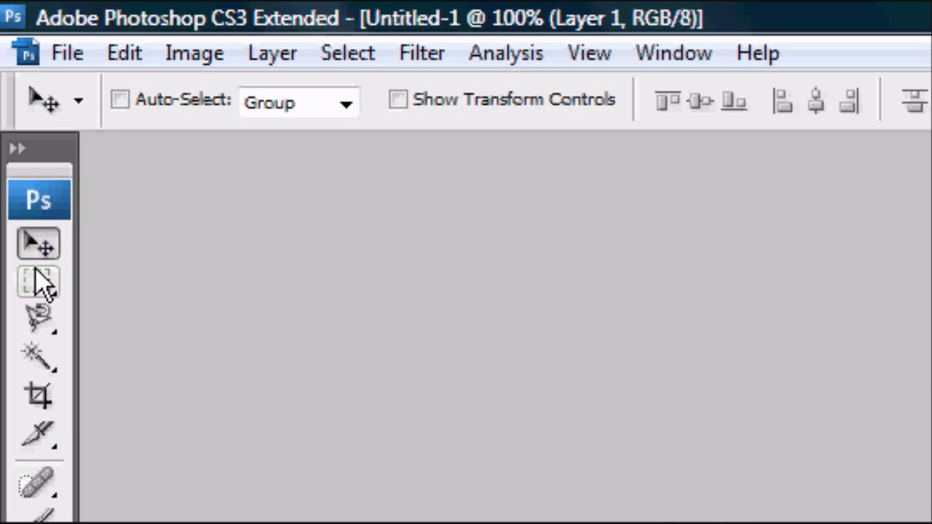
click(41, 281)
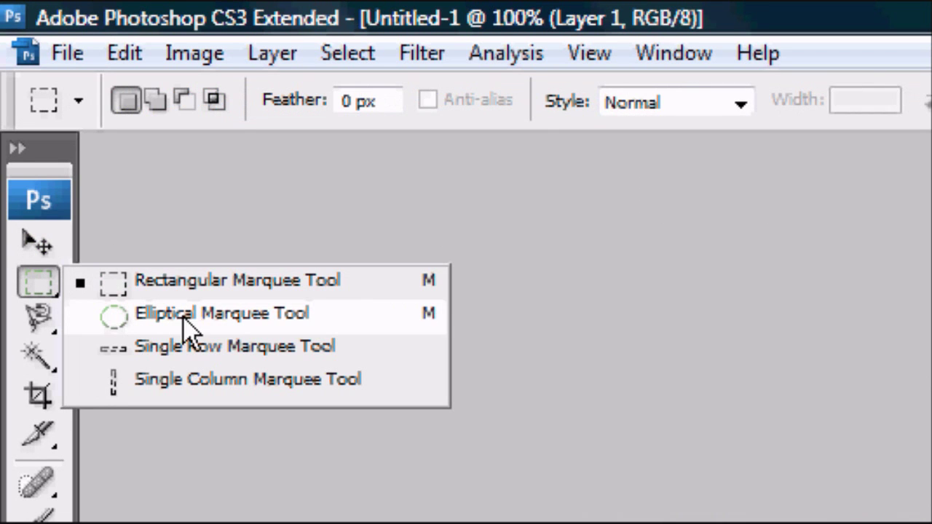
click(224, 321)
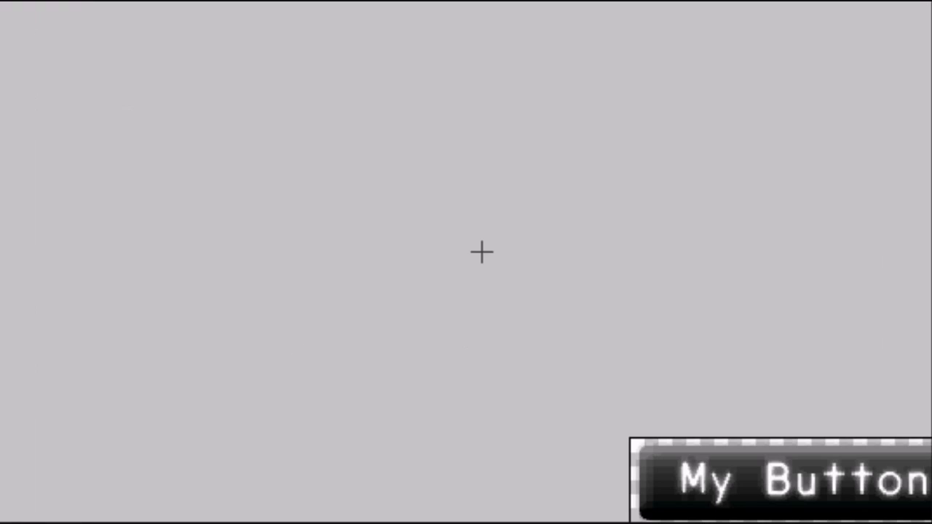
drag(584, 375, 931, 488)
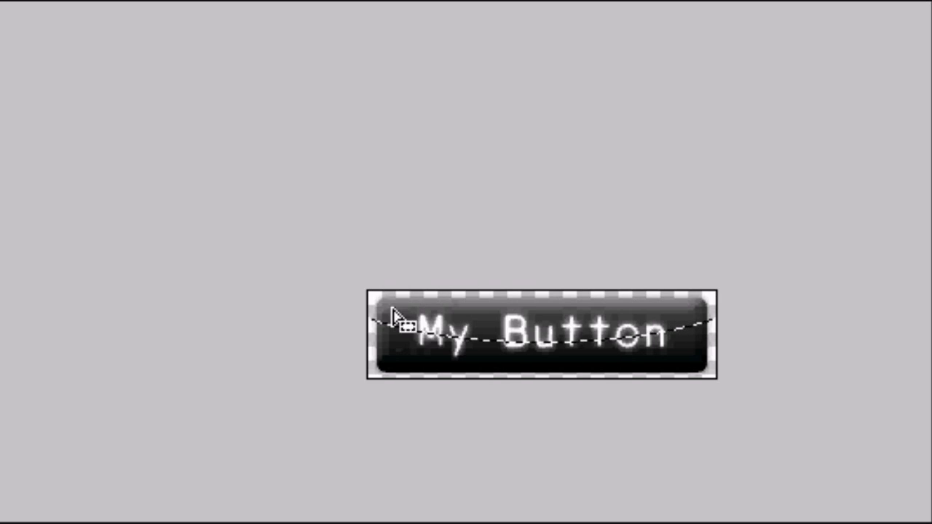
Step: Fill the selection white with the Paint Bucket and move the highlight onto the button
click(40, 202)
click(50, 331)
click(666, 138)
click(29, 174)
click(38, 124)
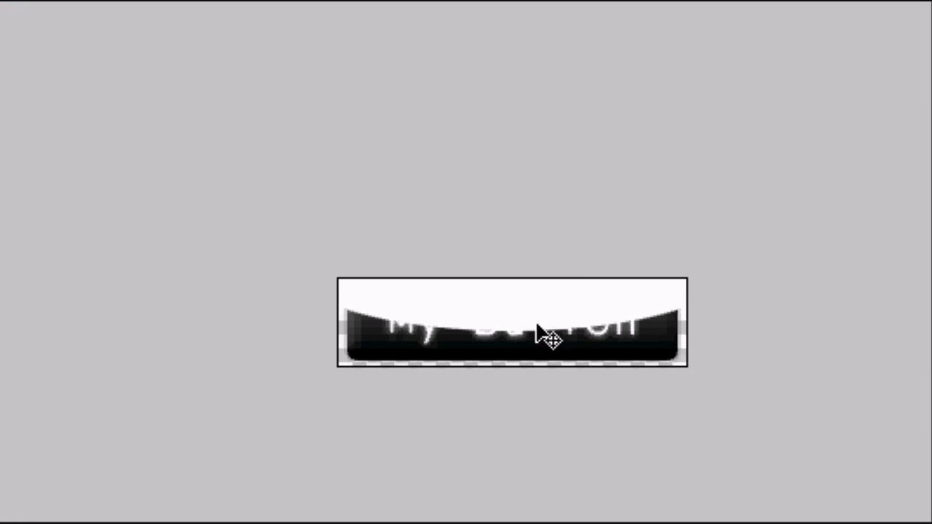
drag(540, 337, 306, 336)
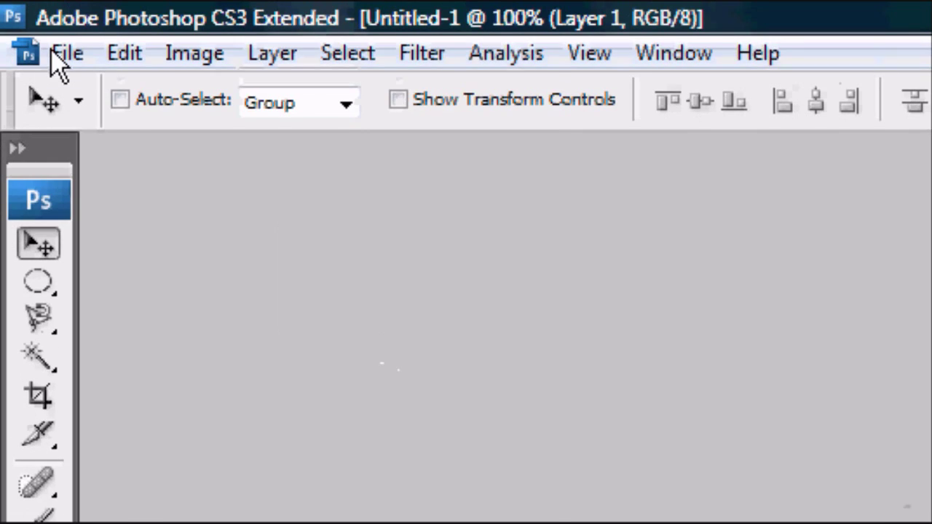
Step: Set up Save As to the Desktop folder in JPEG format as Untitled-1.jpg
click(65, 53)
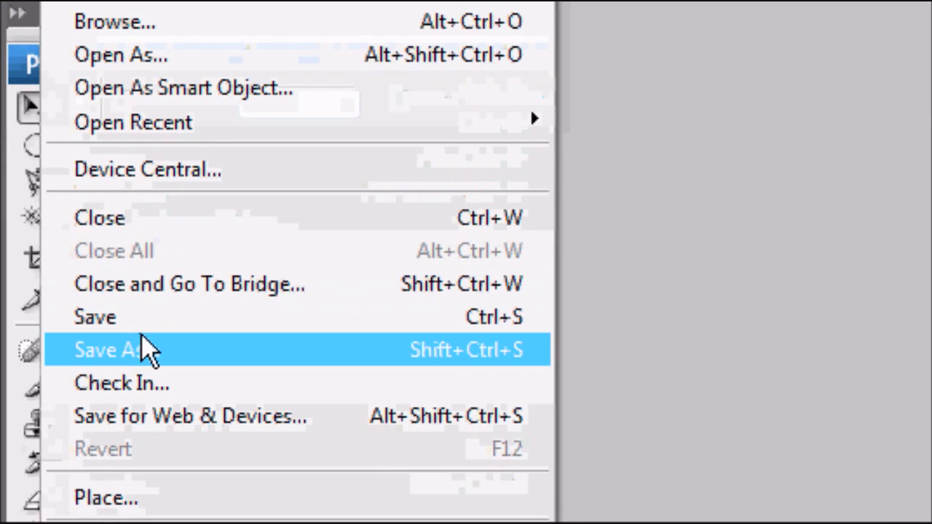
click(142, 337)
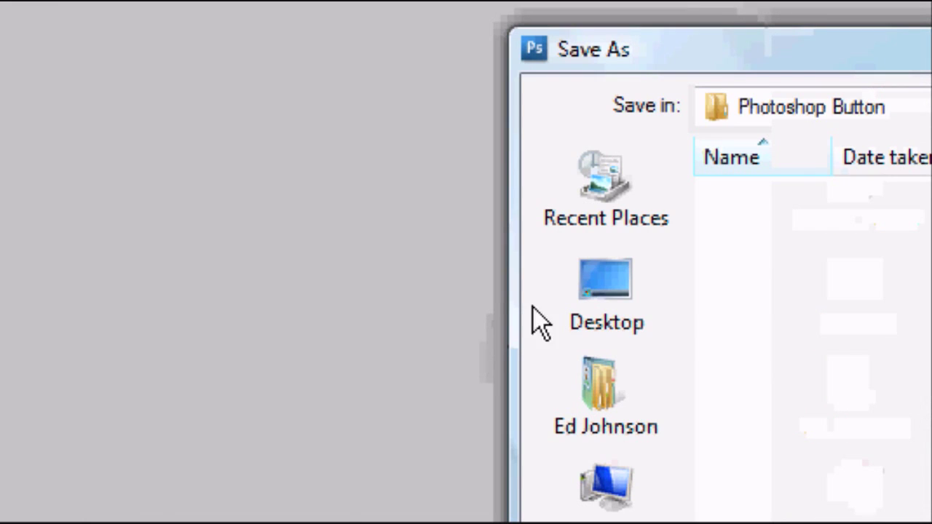
click(856, 292)
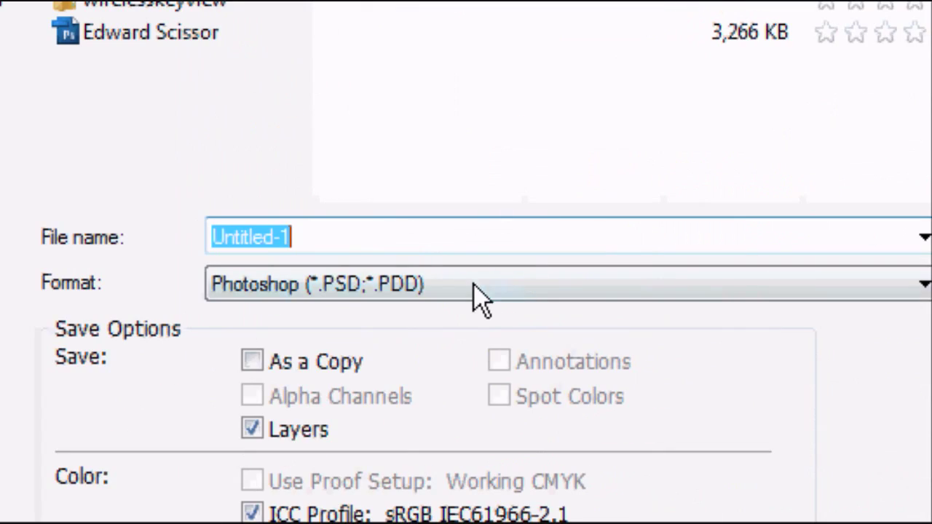
click(821, 426)
click(354, 348)
click(328, 306)
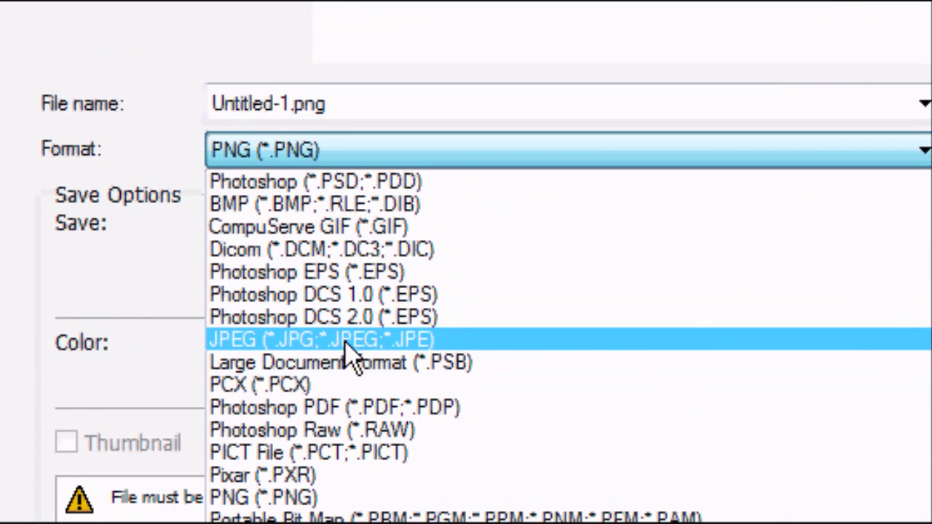
click(336, 341)
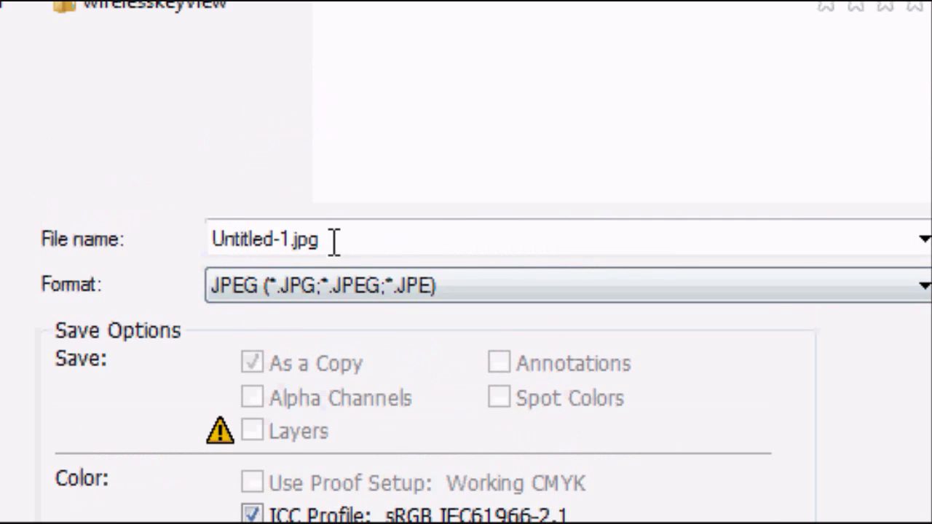